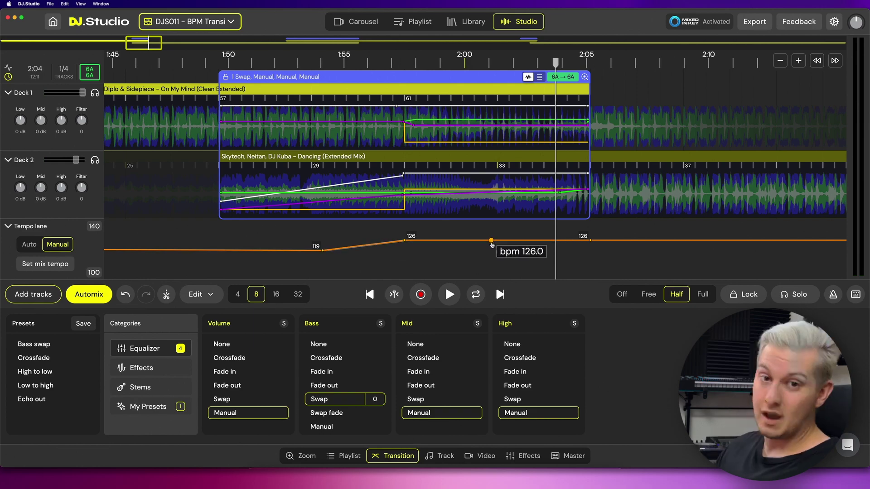
Move the 126 BPM tempo point inside the first transition later in the mix, and turn the BPM transition off.
{"action": "left_click_drag", "start_coordinate": [493, 243], "coordinate": [541, 244]}
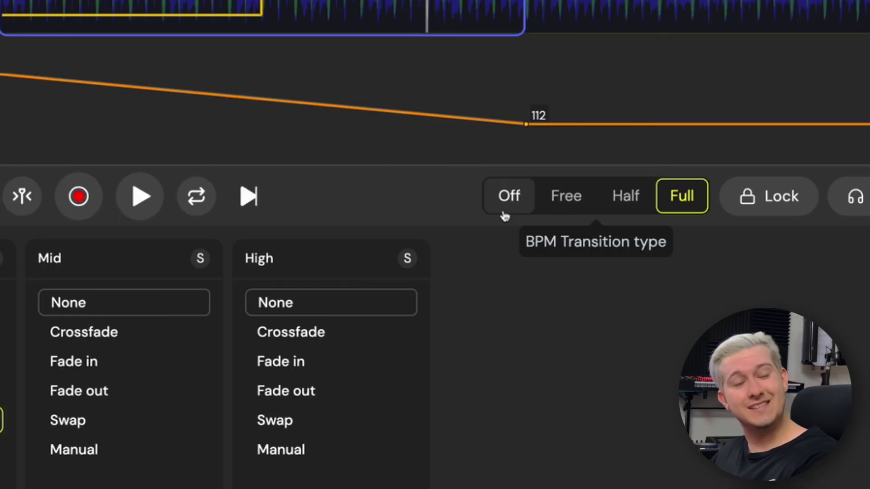
{"action": "left_click", "coordinate": [622, 294]}
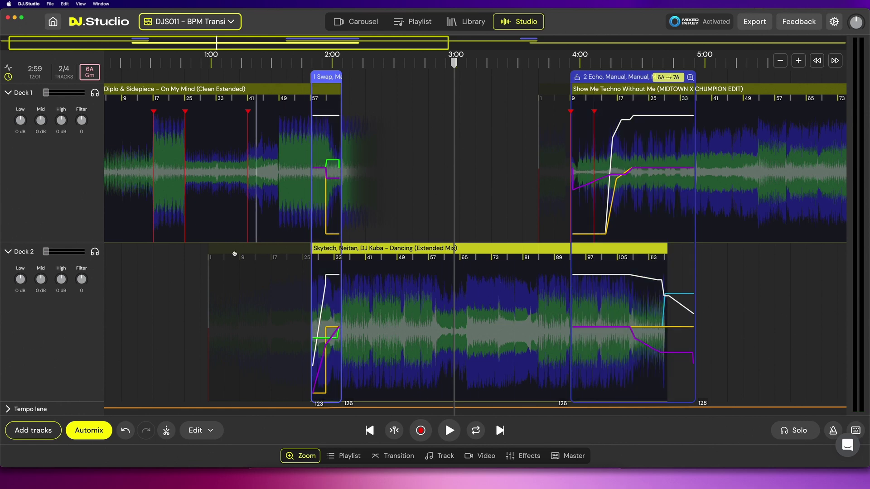
Expand the tempo lane and open the first transition, between the Diplo & Sidepiece and Skytech tracks, for editing.
{"action": "left_click", "coordinate": [8, 410]}
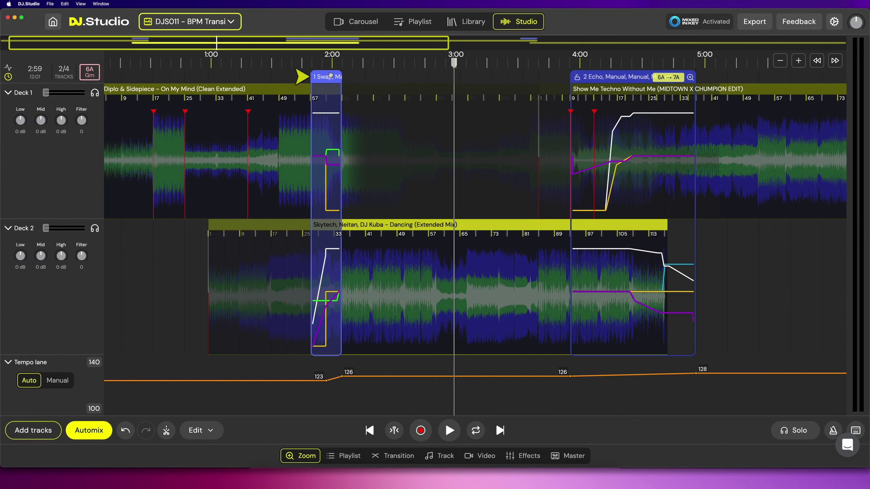
{"action": "left_click", "coordinate": [331, 76]}
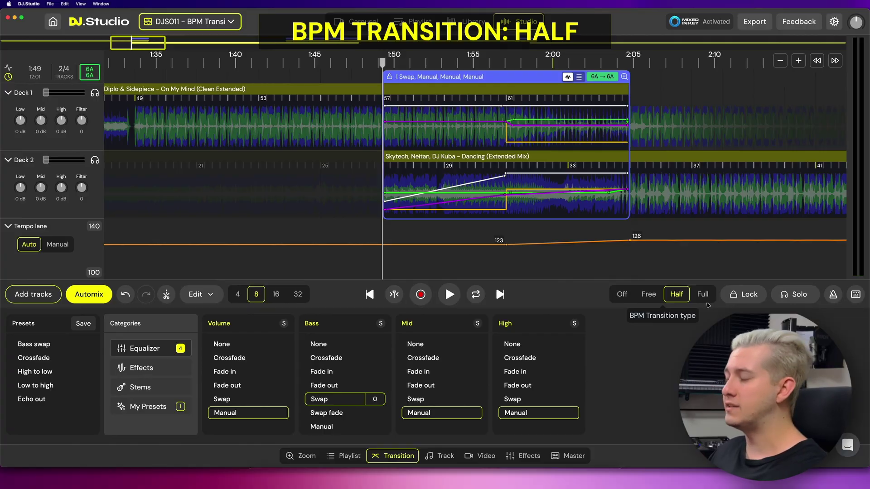
{"action": "mouse_move", "coordinate": [506, 245]}
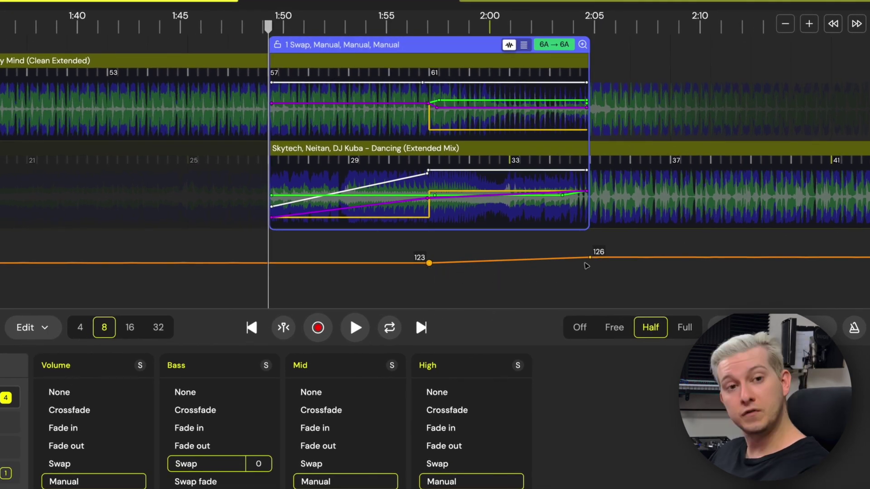
{"action": "mouse_move", "coordinate": [589, 258]}
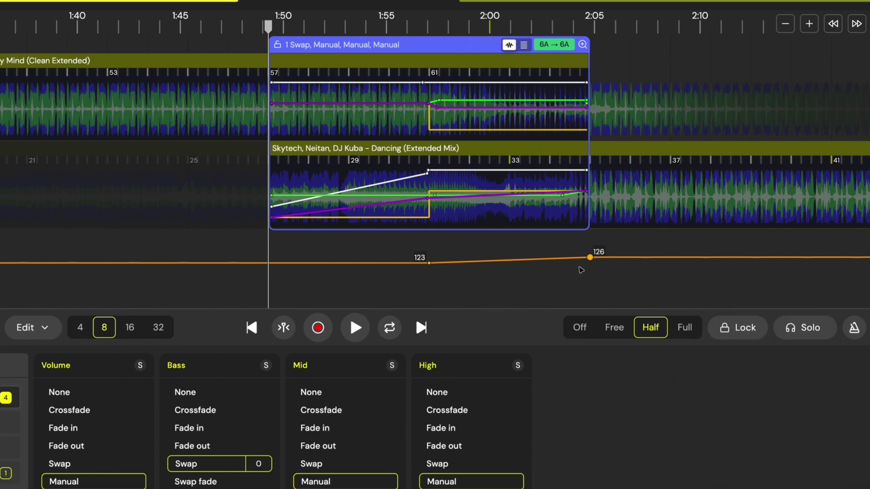
Switch the first transition's BPM transition type to Full and back to Half, and play it back.
{"action": "left_click", "coordinate": [681, 327]}
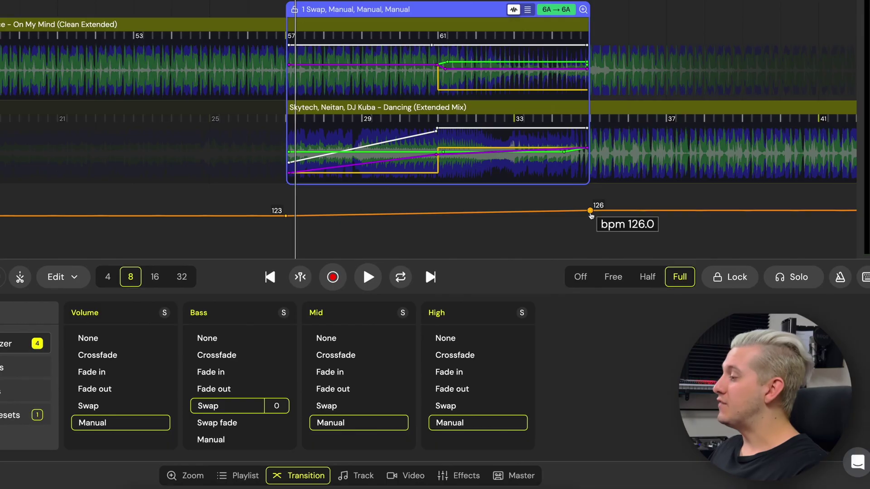
{"action": "left_click", "coordinate": [647, 277]}
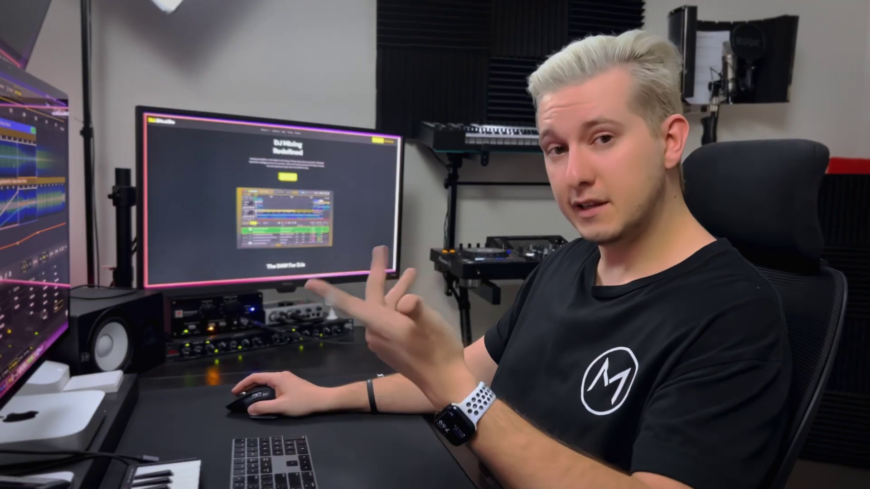
{"action": "key", "text": "space"}
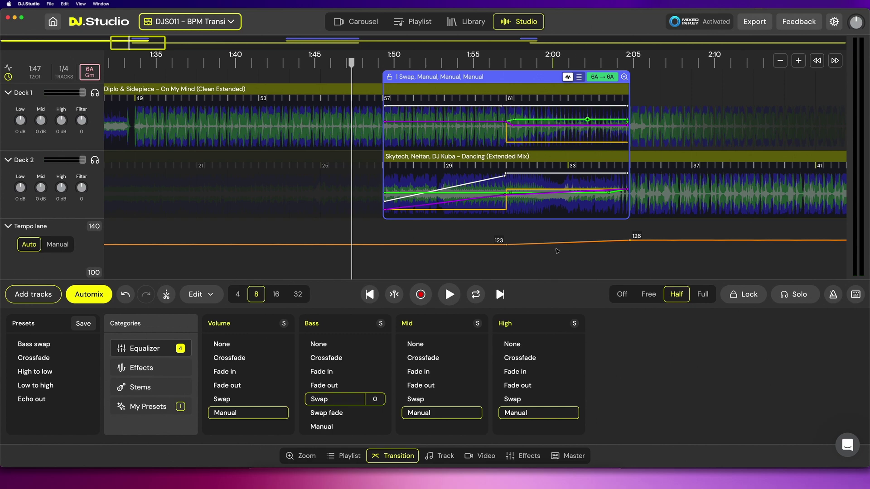
Go to the second transition and set its BPM transition type to Full.
{"action": "left_click", "coordinate": [500, 294]}
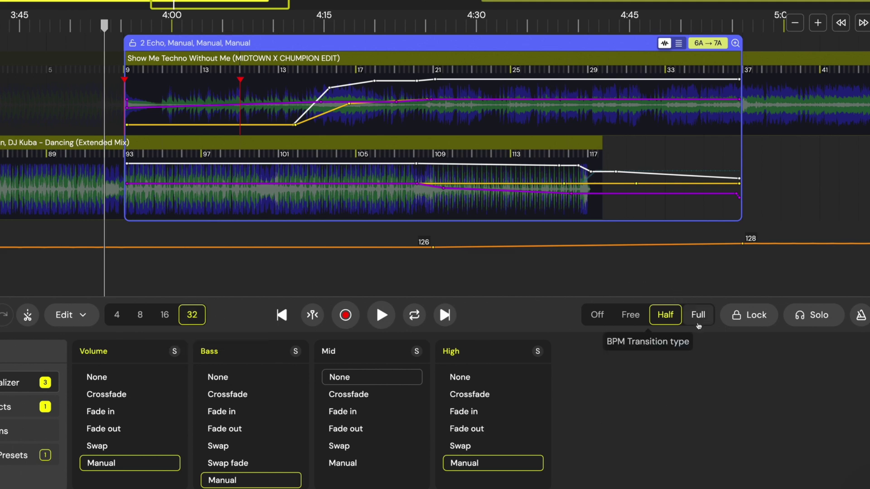
{"action": "left_click", "coordinate": [698, 316]}
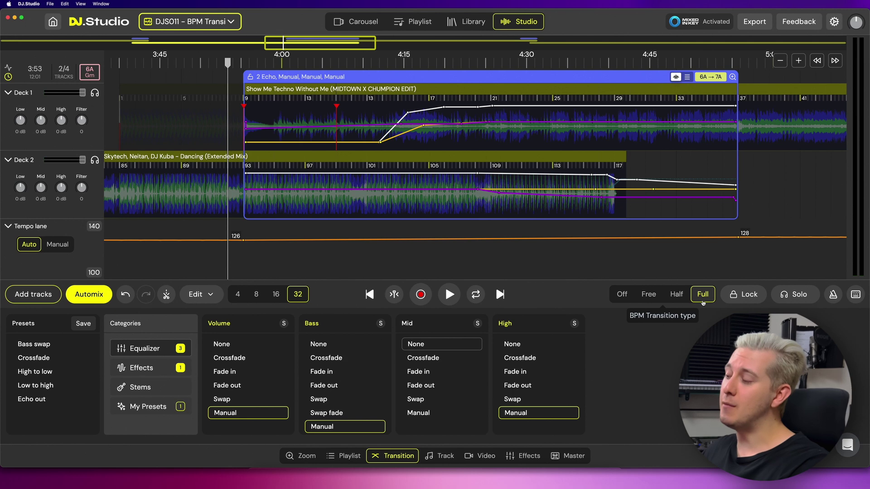
{"action": "mouse_move", "coordinate": [243, 240]}
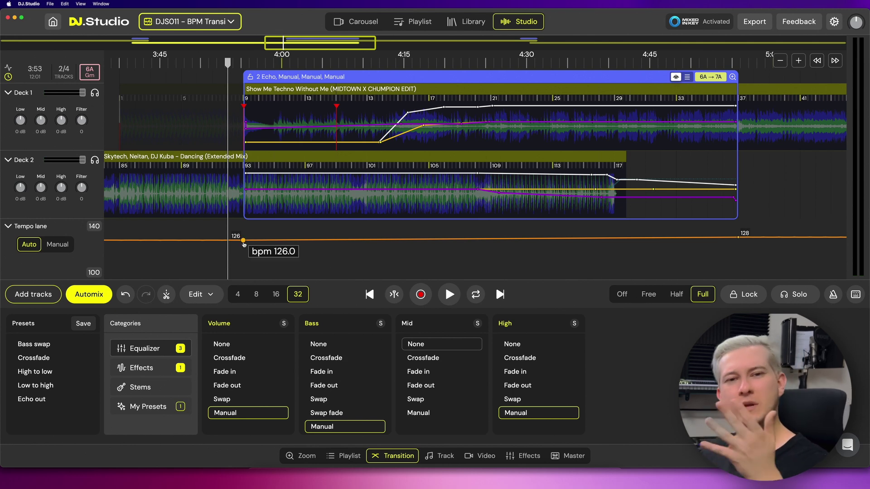
{"action": "mouse_move", "coordinate": [738, 238]}
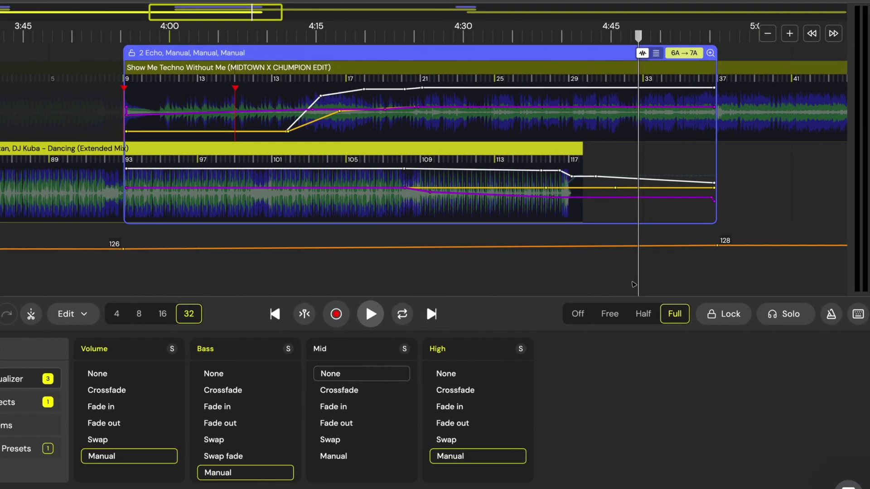
Set the second transition's BPM type to Free and move its 126 BPM point to about 4:17 and 128 BPM point to about 4:36.
{"action": "left_click", "coordinate": [611, 323]}
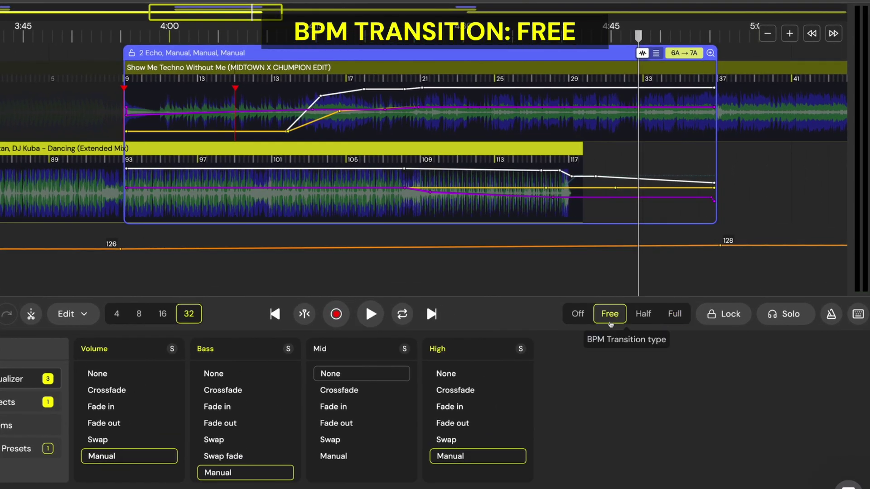
{"action": "left_click_drag", "start_coordinate": [721, 248], "coordinate": [550, 247]}
{"action": "left_click_drag", "start_coordinate": [130, 248], "coordinate": [335, 252]}
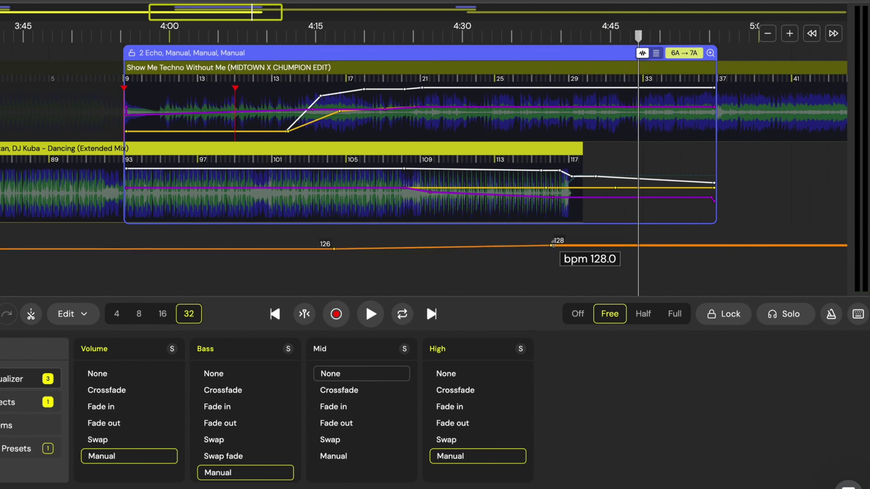
{"action": "left_click_drag", "start_coordinate": [551, 247], "coordinate": [522, 247]}
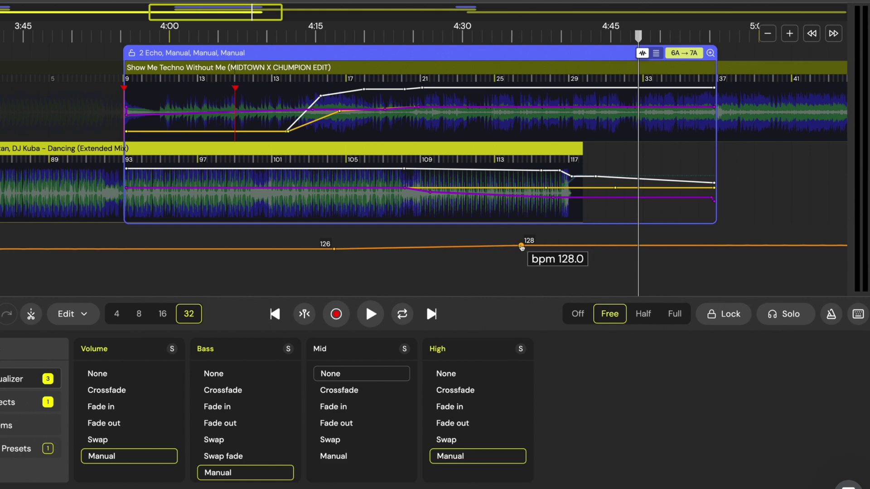
Reset the second transition's BPM type to Full and pull its tempo points inward to about 4:15 and 4:36.
{"action": "left_click", "coordinate": [673, 315]}
{"action": "left_click_drag", "start_coordinate": [717, 246], "coordinate": [525, 247]}
{"action": "left_click_drag", "start_coordinate": [123, 249], "coordinate": [319, 251]}
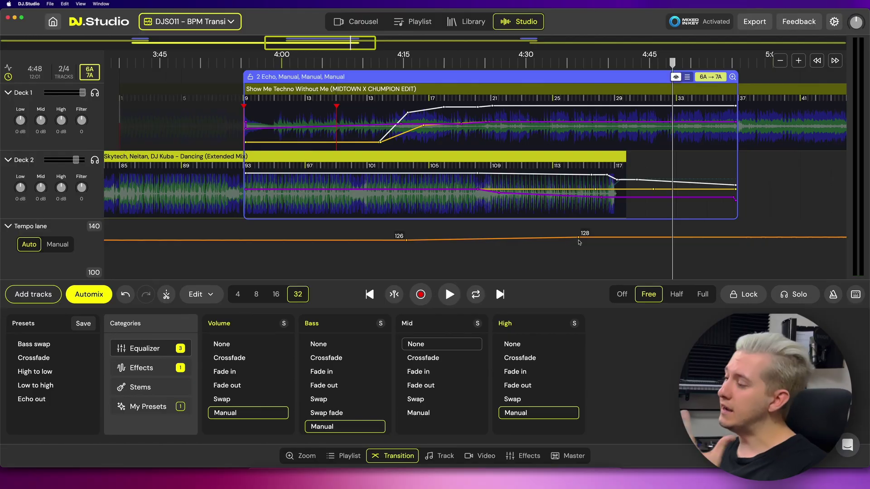
Reposition the second transition's tempo ramp with its 126 BPM point at about 4:13 and its 128 BPM point at about 4:42.
{"action": "left_click_drag", "start_coordinate": [578, 237], "coordinate": [623, 237]}
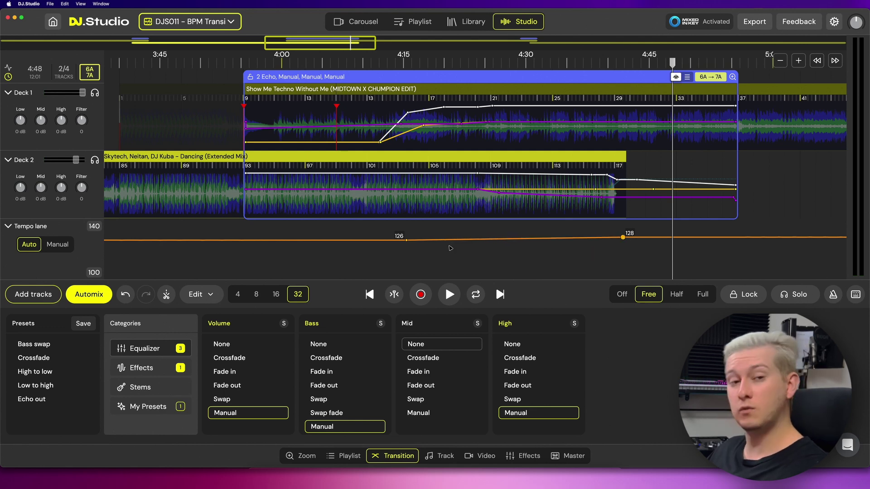
{"action": "left_click_drag", "start_coordinate": [407, 242], "coordinate": [391, 244]}
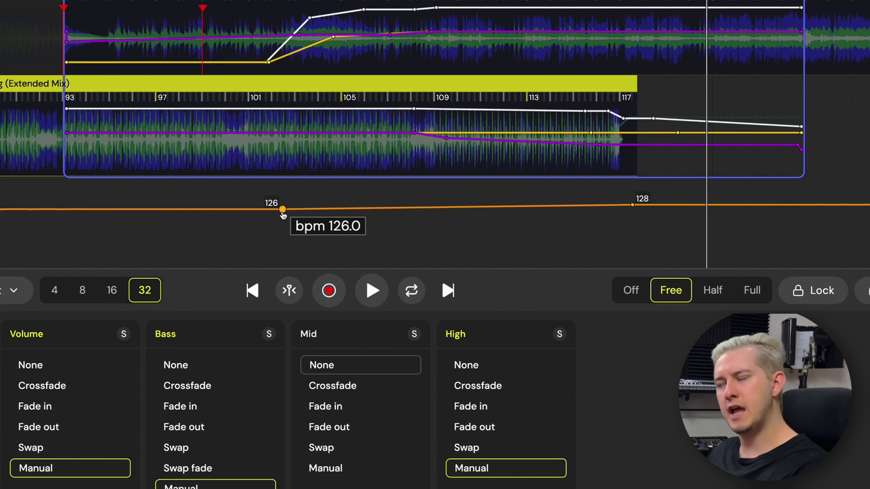
{"action": "left_click_drag", "start_coordinate": [283, 215], "coordinate": [278, 210]}
{"action": "left_click_drag", "start_coordinate": [631, 205], "coordinate": [632, 206]}
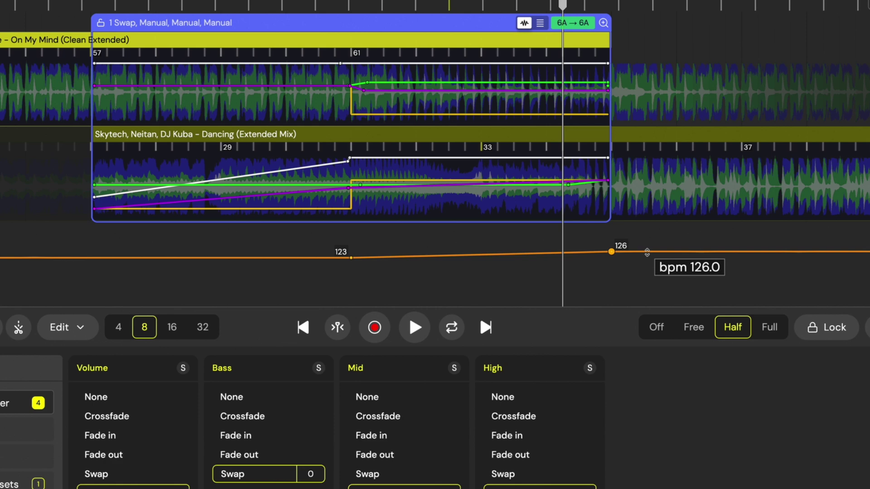
Try adjusting the tempo line after the first transition, and raise the line before it to 126 BPM.
{"action": "mouse_move", "coordinate": [647, 252]}
{"action": "left_mouse_down"}
{"action": "mouse_move", "coordinate": [648, 231]}
{"action": "mouse_move", "coordinate": [650, 270]}
{"action": "mouse_move", "coordinate": [650, 248]}
{"action": "left_mouse_up"}
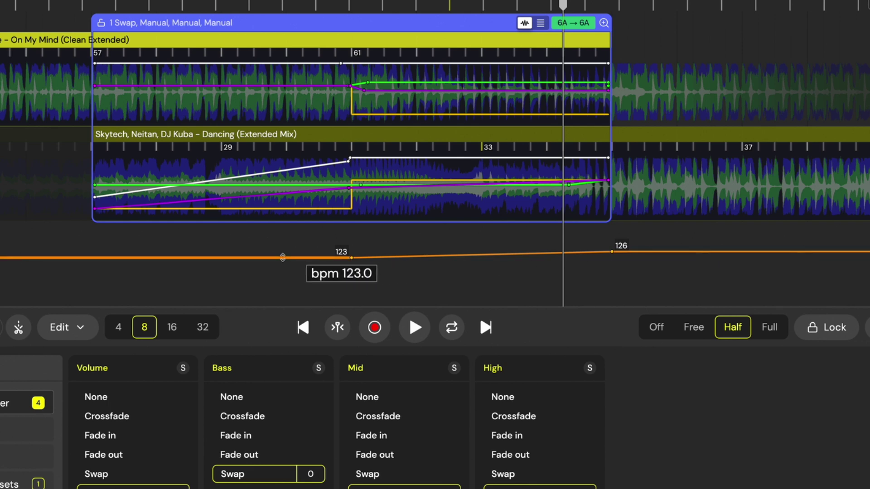
{"action": "mouse_move", "coordinate": [278, 258]}
{"action": "left_mouse_down"}
{"action": "mouse_move", "coordinate": [278, 236]}
{"action": "mouse_move", "coordinate": [279, 271]}
{"action": "mouse_move", "coordinate": [278, 251]}
{"action": "left_mouse_up"}
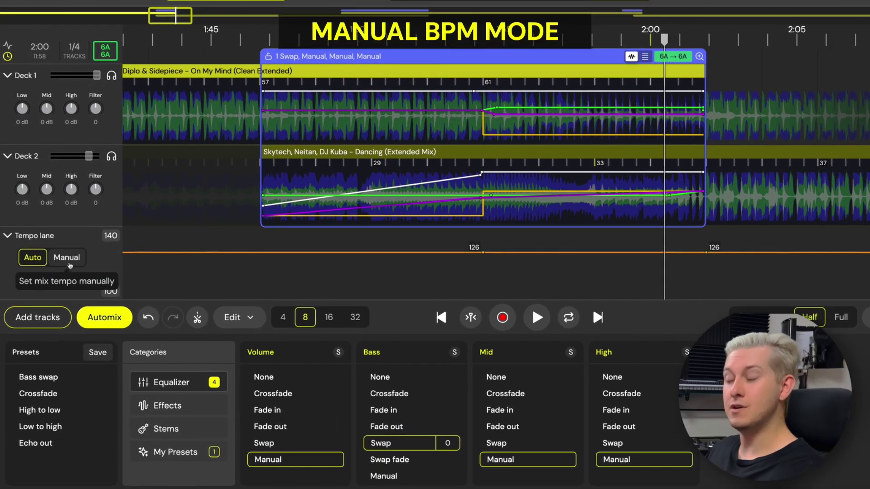
Switch the tempo lane to Manual and shape the tempo around the first transition with added 119 and 128 BPM points.
{"action": "left_click", "coordinate": [69, 263]}
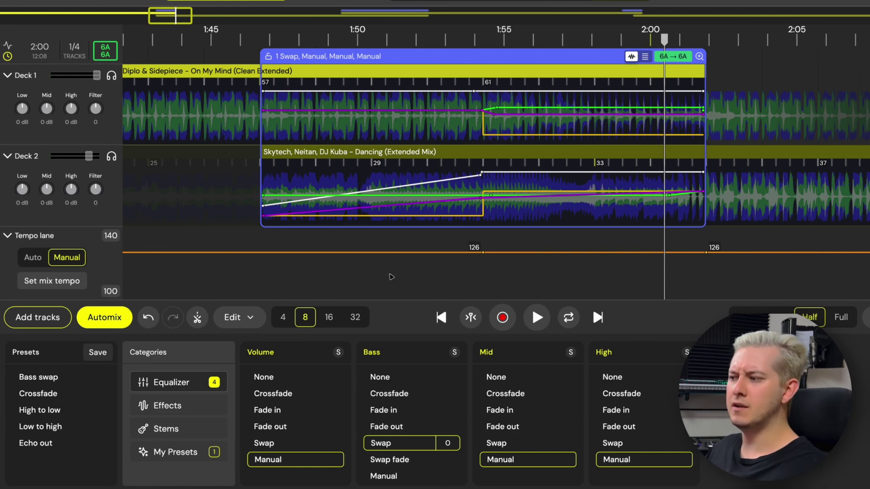
{"action": "mouse_move", "coordinate": [385, 258]}
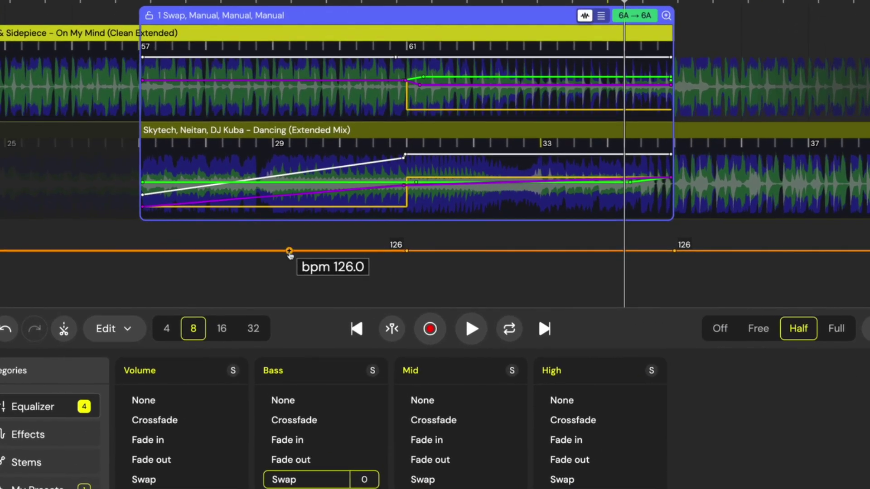
{"action": "left_click_drag", "start_coordinate": [290, 255], "coordinate": [324, 253]}
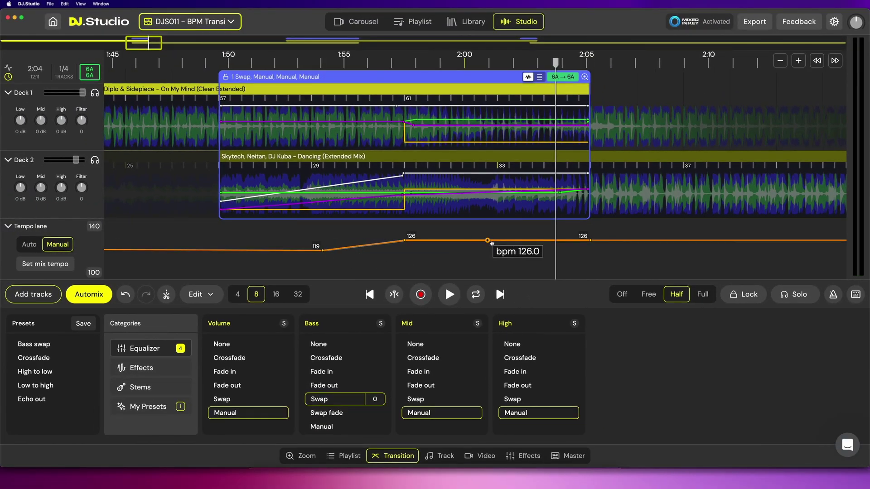
{"action": "left_click_drag", "start_coordinate": [541, 245], "coordinate": [541, 238]}
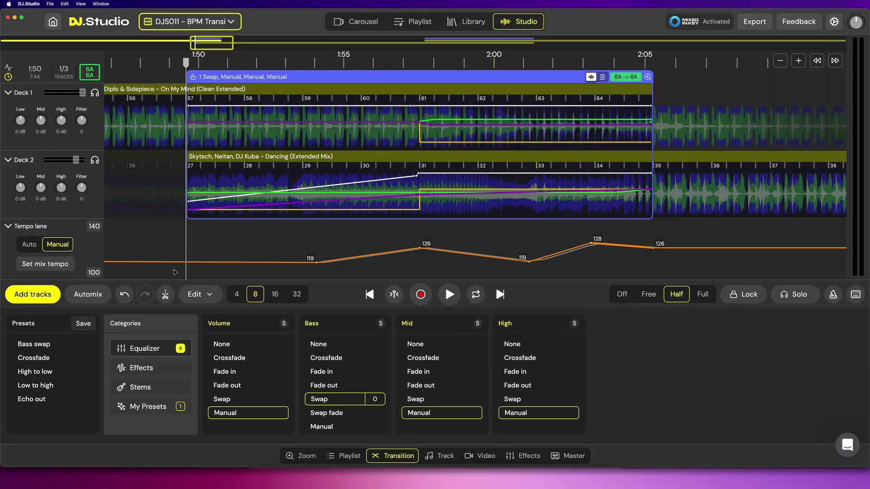
Set the mix tempo to start at 125 BPM and end at 130 BPM.
{"action": "left_click", "coordinate": [44, 270]}
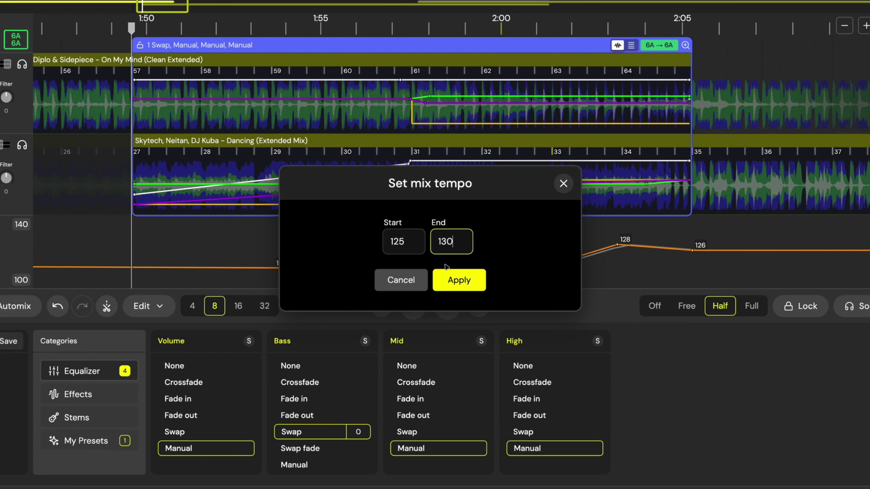
{"action": "left_click", "coordinate": [456, 280]}
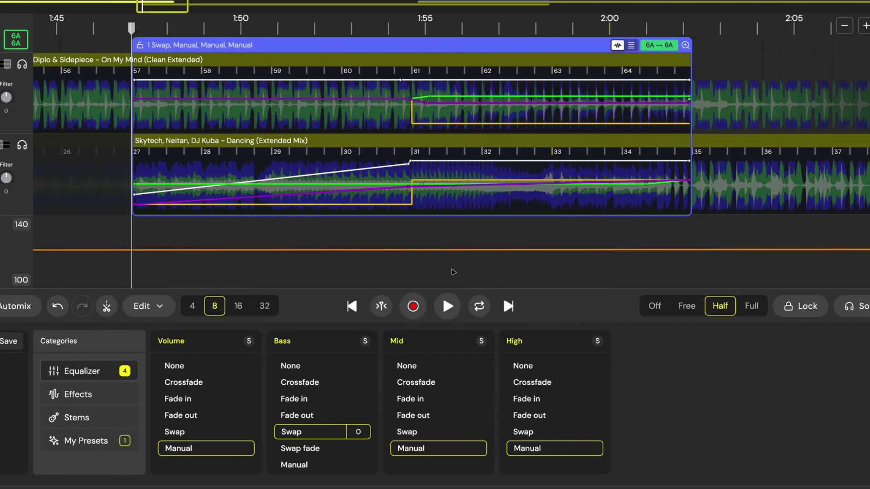
{"action": "scroll", "coordinate": [453, 265], "scroll_direction": "down", "scroll_amount": 5}
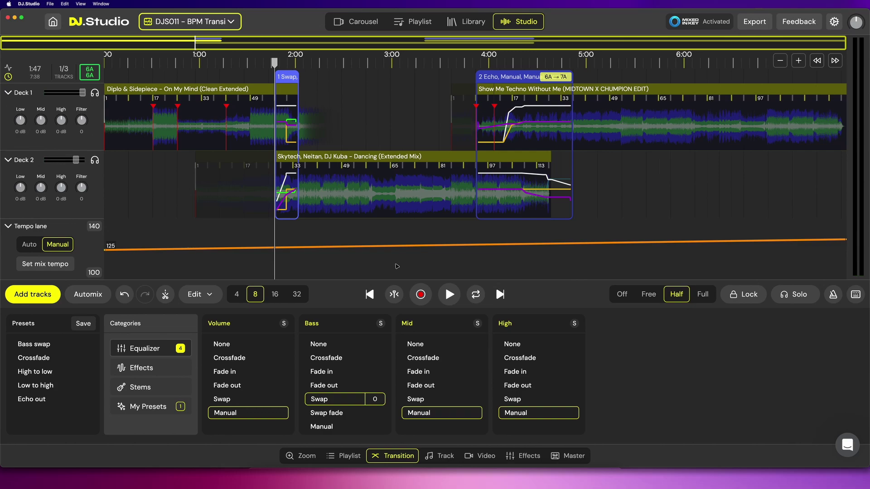
Set a constant tempo for the whole mix with both the start and end at 128 BPM.
{"action": "left_click", "coordinate": [50, 269]}
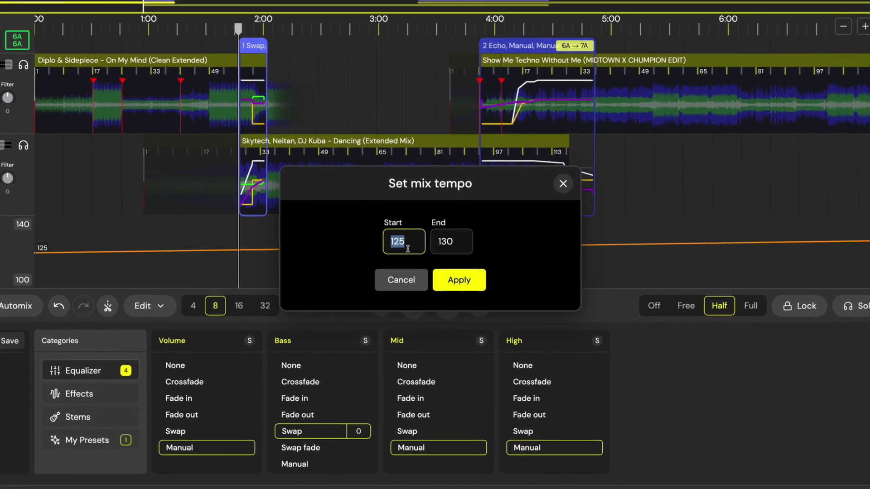
{"action": "left_click_drag", "start_coordinate": [414, 241], "coordinate": [397, 244]}
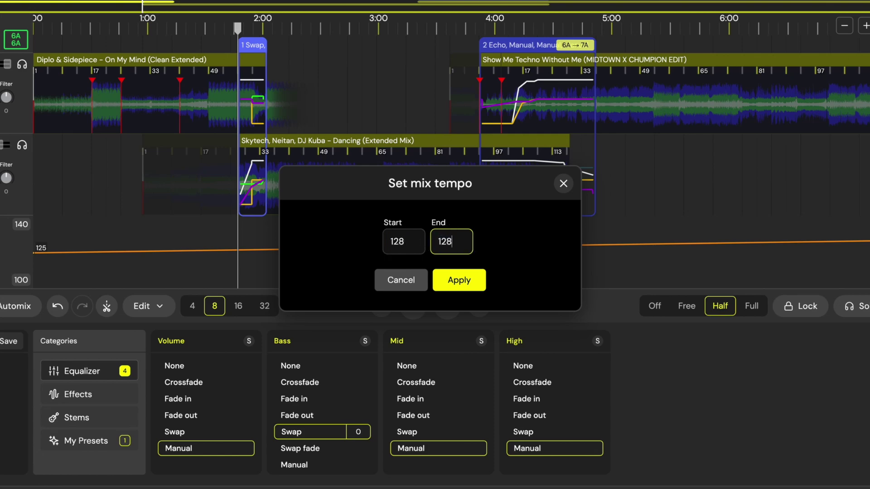
{"action": "left_click", "coordinate": [454, 282]}
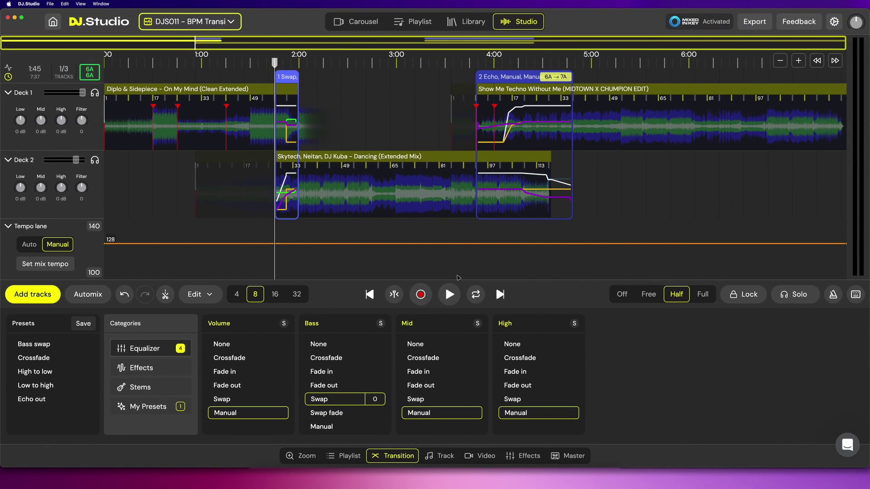
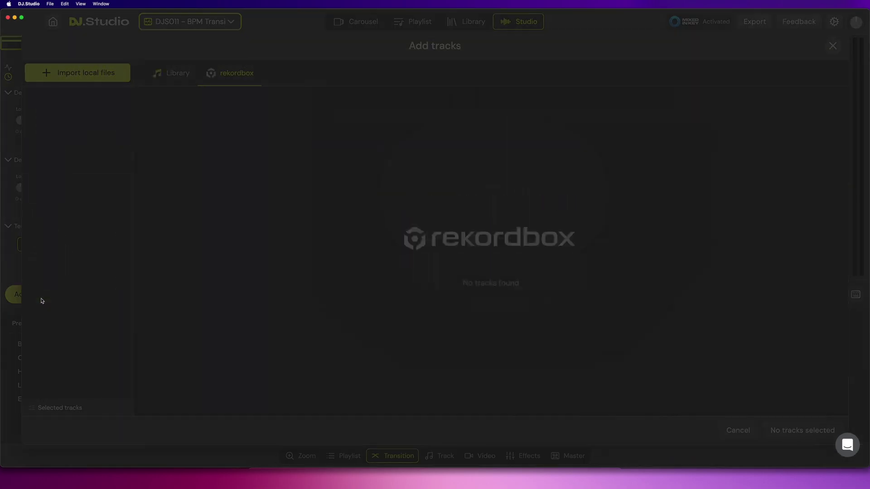
Search the rekordbox collection for "Without Me" and add the Eminem track without any edit suffix to the mix.
{"action": "left_click", "coordinate": [716, 74]}
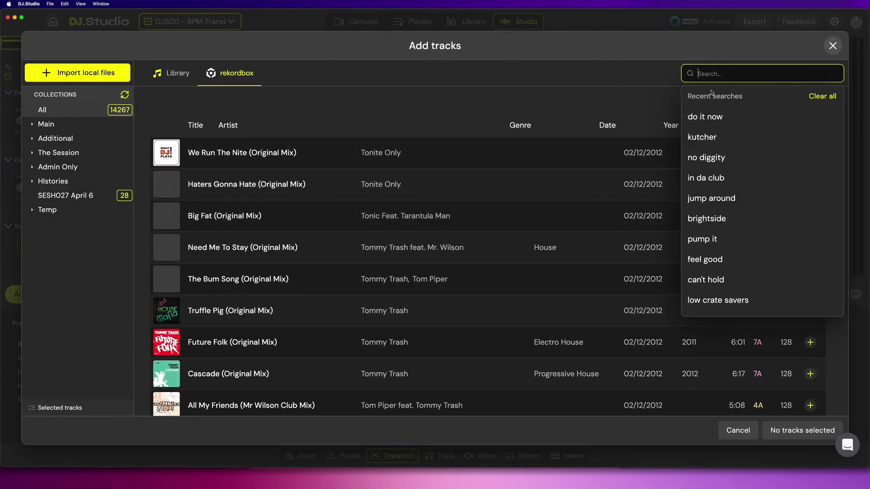
{"action": "type", "text": "Without Me"}
{"action": "key", "text": "Return"}
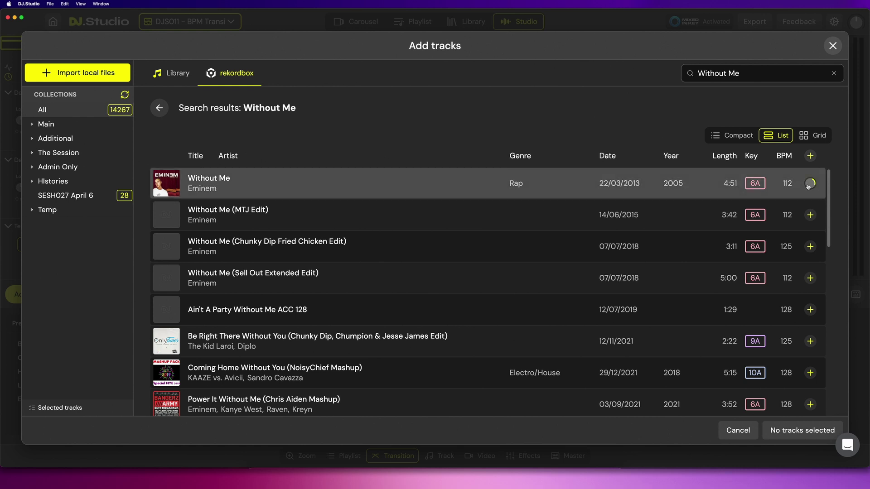
{"action": "left_click", "coordinate": [809, 184]}
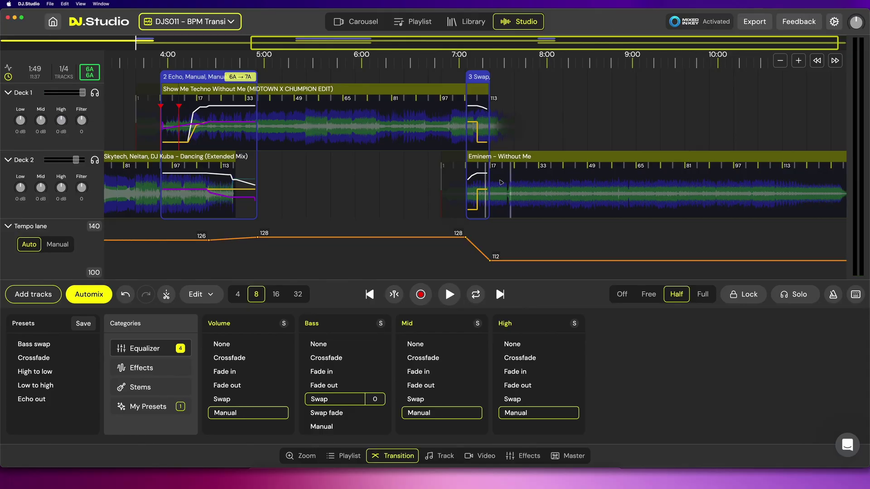
Set the BPM transition type of the third transition, into Eminem - Without Me, to Off.
{"action": "mouse_move", "coordinate": [465, 240]}
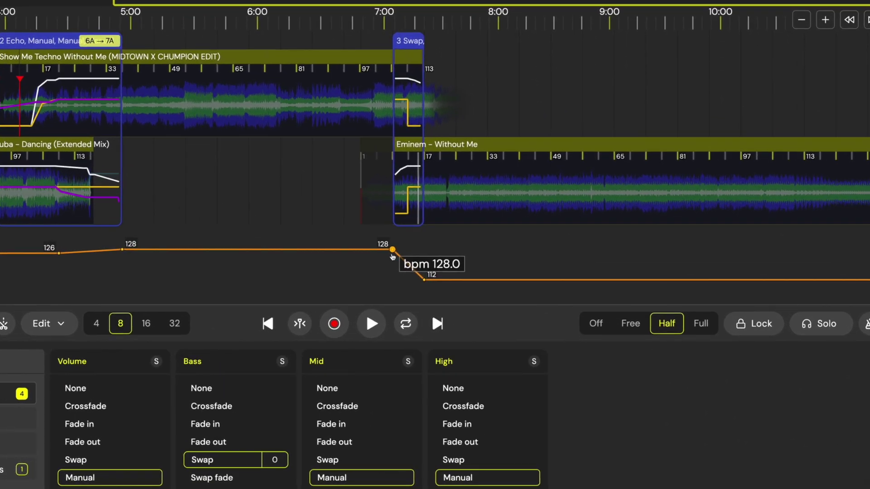
{"action": "mouse_move", "coordinate": [424, 281]}
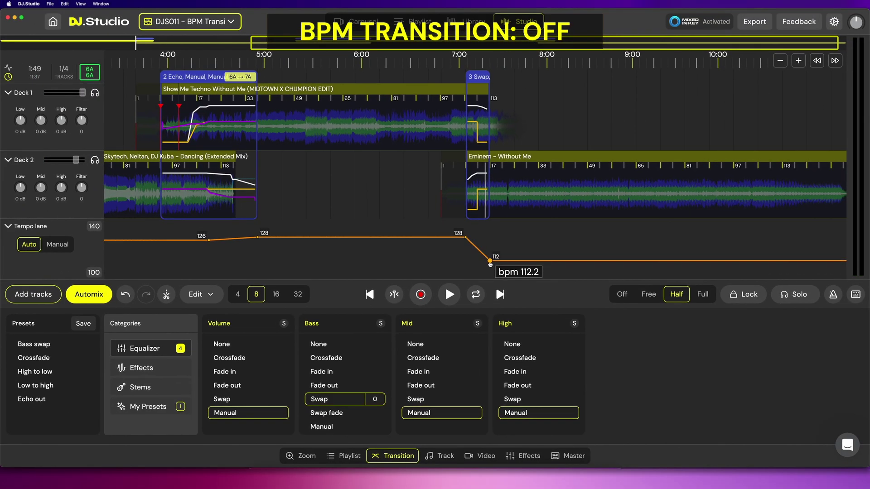
{"action": "left_click", "coordinate": [477, 77]}
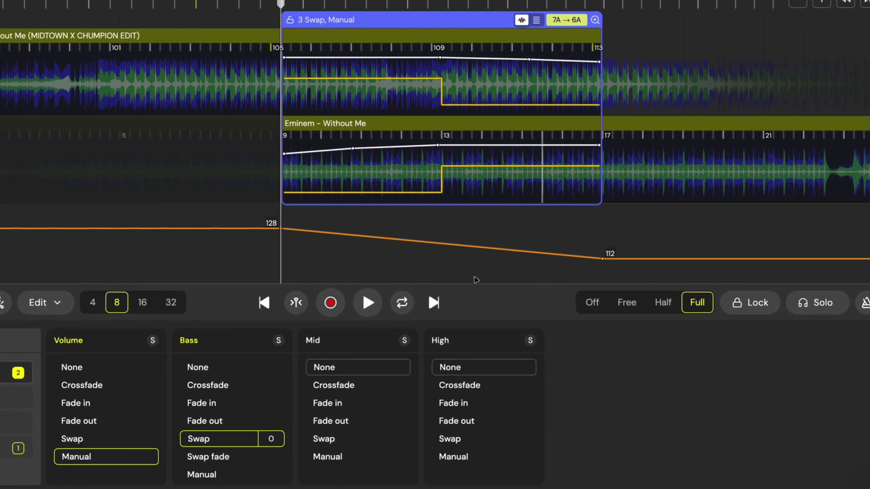
{"action": "left_click", "coordinate": [589, 313]}
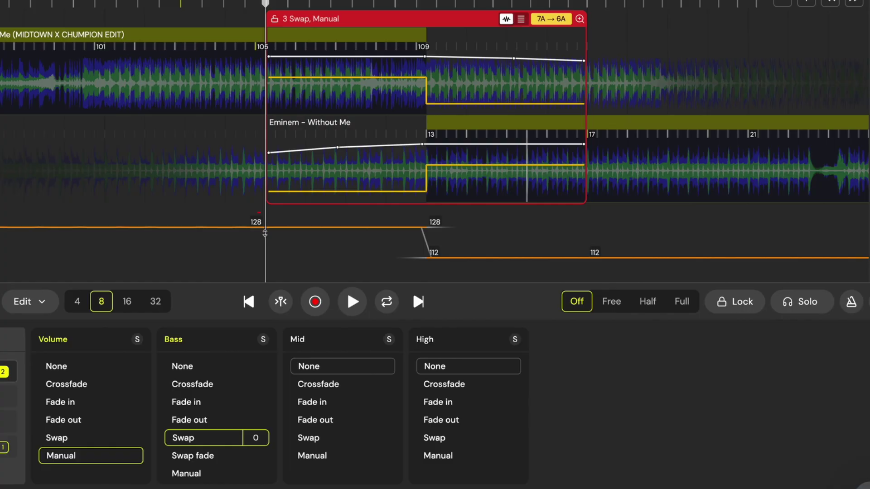
{"action": "mouse_move", "coordinate": [264, 230]}
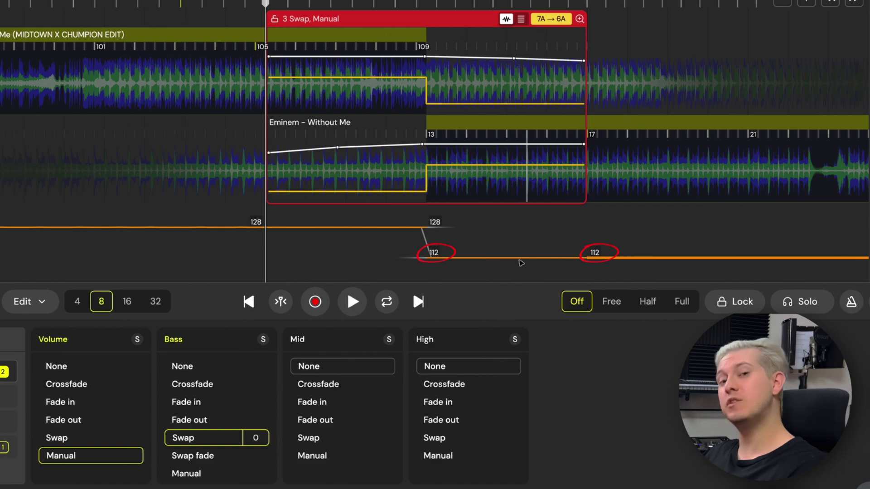
{"action": "mouse_move", "coordinate": [596, 256]}
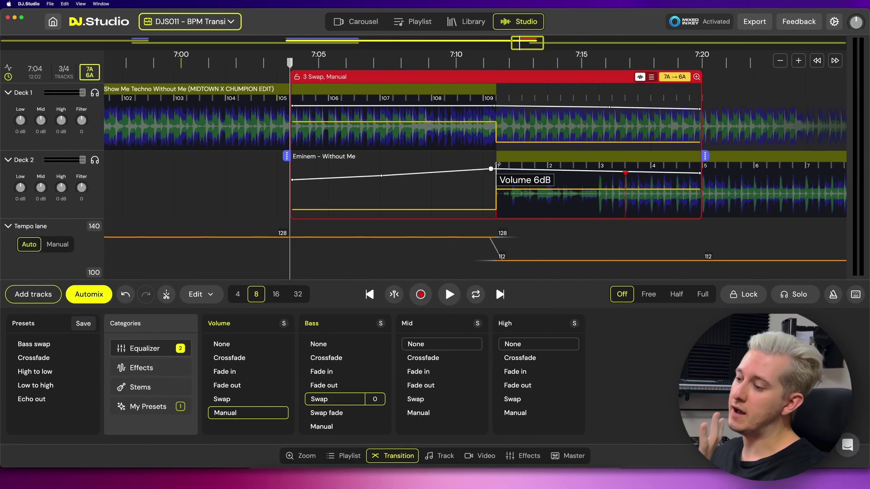
Lower Without Me's volume to 0 dB at its bar 3, cut the outgoing track's volume at the tempo switch, and set Bass to None.
{"action": "left_click", "coordinate": [602, 169]}
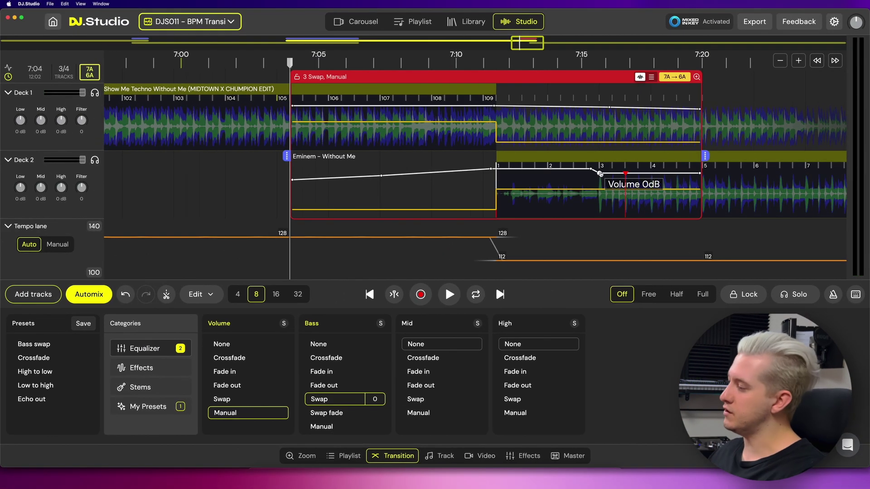
{"action": "left_click_drag", "start_coordinate": [610, 108], "coordinate": [617, 142]}
{"action": "left_click", "coordinate": [318, 343]}
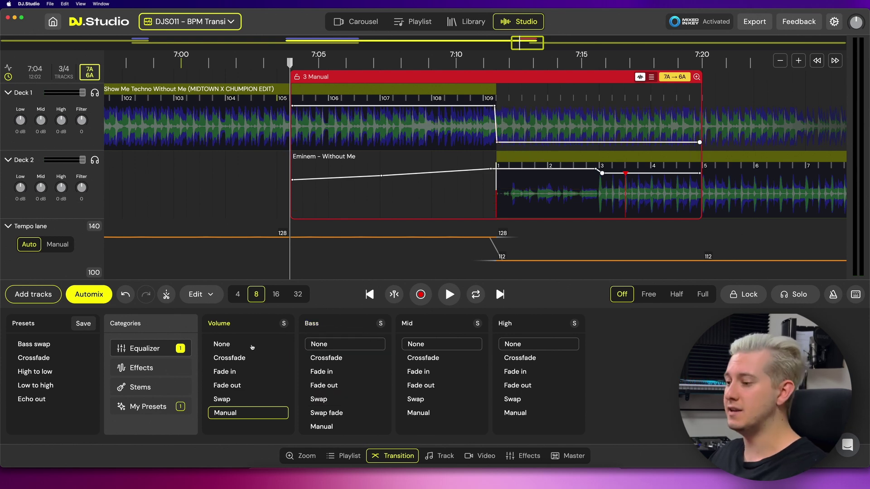
Apply Echo as the Effect out of the third transition and play the transition back.
{"action": "left_click", "coordinate": [141, 367]}
{"action": "left_click", "coordinate": [512, 385]}
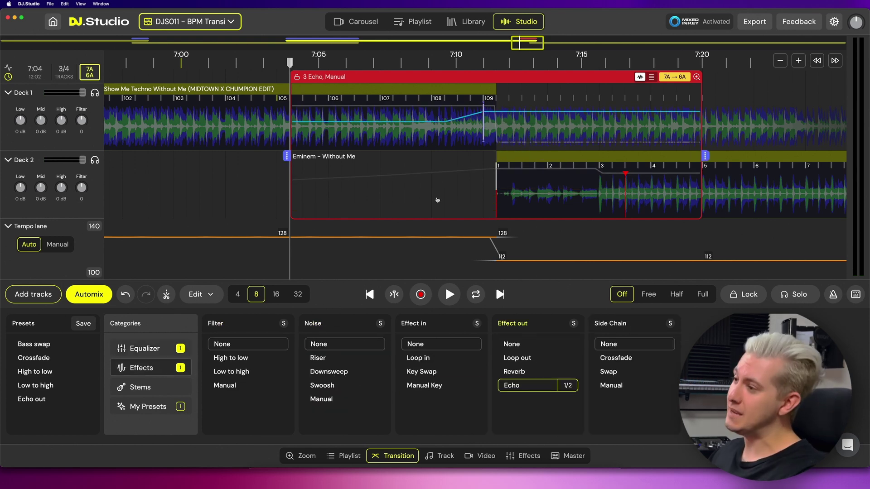
{"action": "key", "text": "space"}
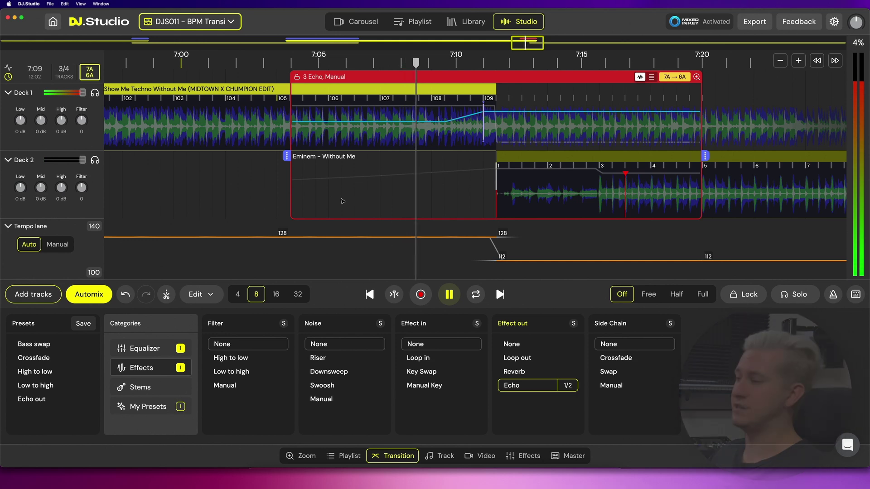